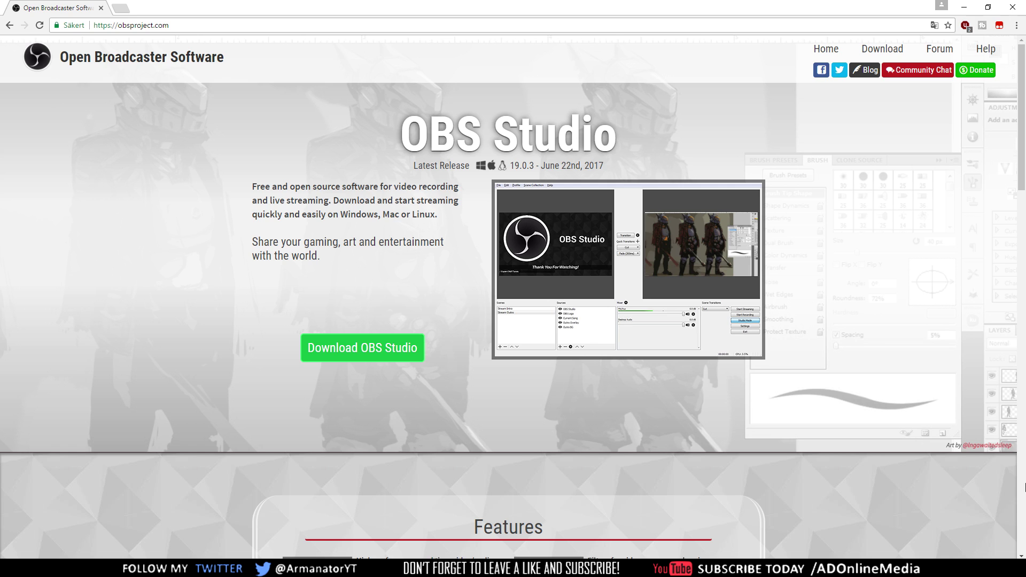
Start the Windows download of OBS Studio in Chrome, then cancel it from the download bar.
{"action": "left_click", "coordinate": [369, 348]}
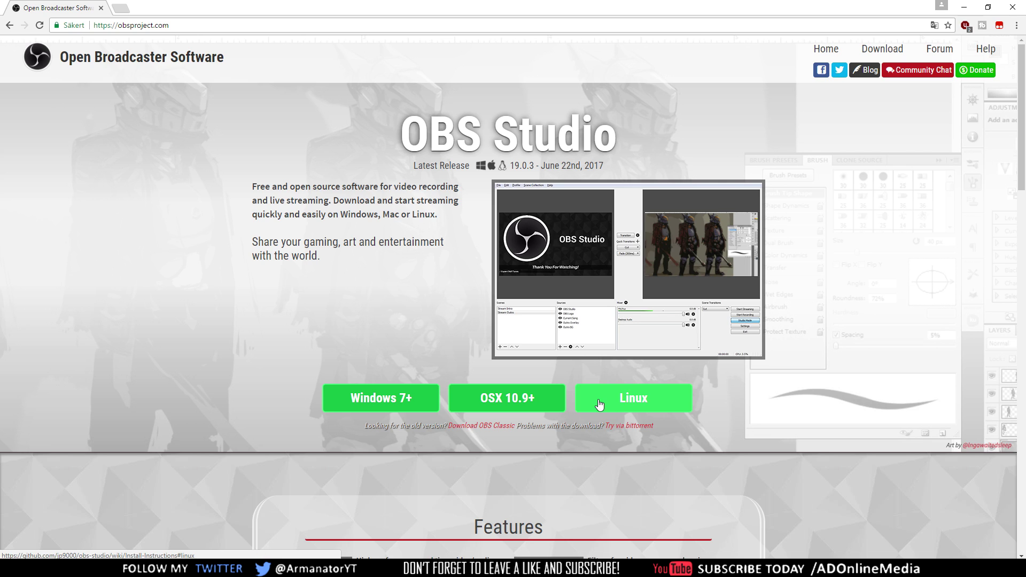
{"action": "left_click", "coordinate": [390, 399]}
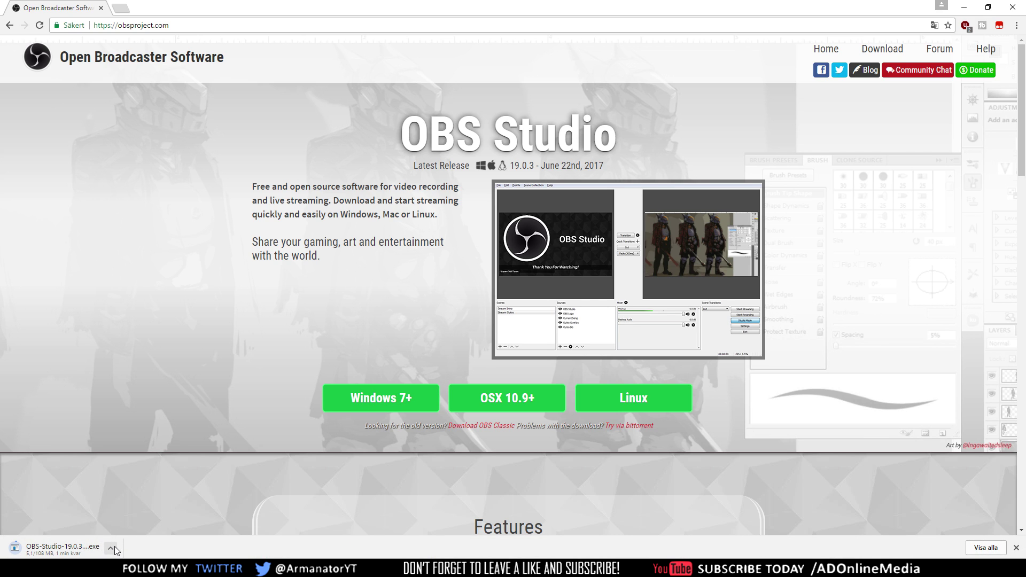
{"action": "left_click", "coordinate": [111, 549]}
{"action": "left_click", "coordinate": [128, 533]}
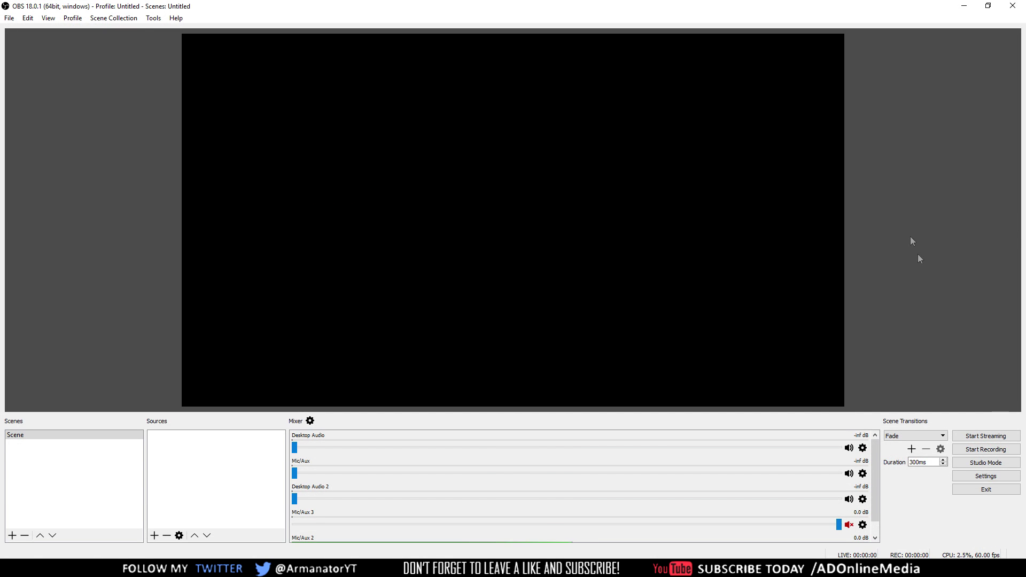
Open Settings, try the Dark theme but keep Default, then show the Stream page.
{"action": "left_click", "coordinate": [999, 477]}
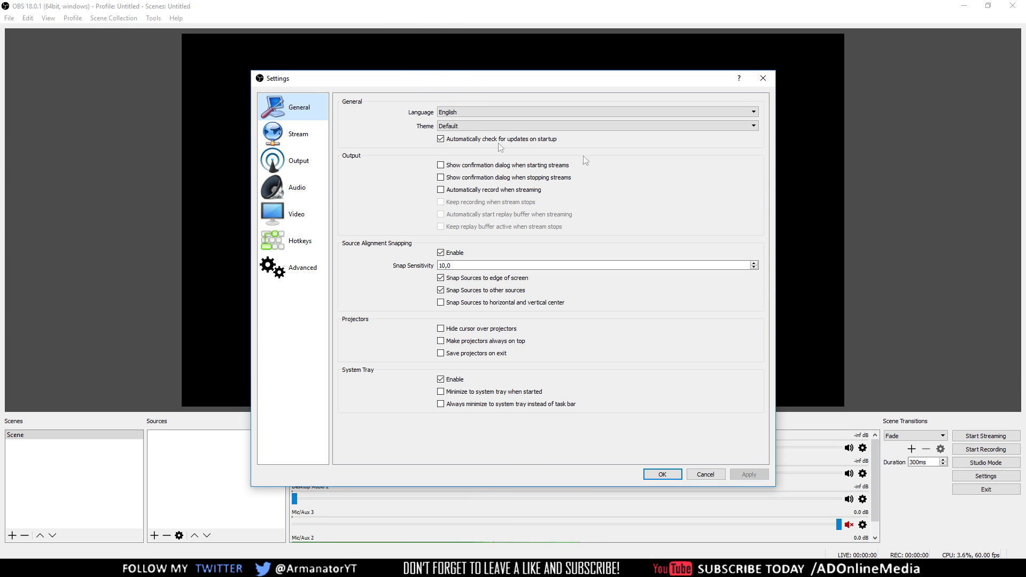
{"action": "left_click", "coordinate": [449, 126]}
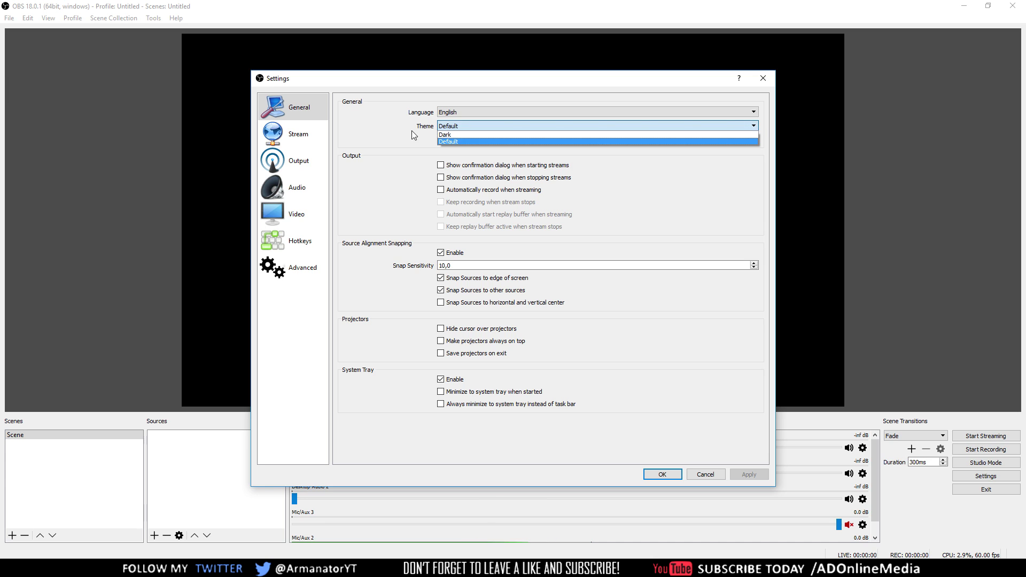
{"action": "left_click", "coordinate": [444, 135]}
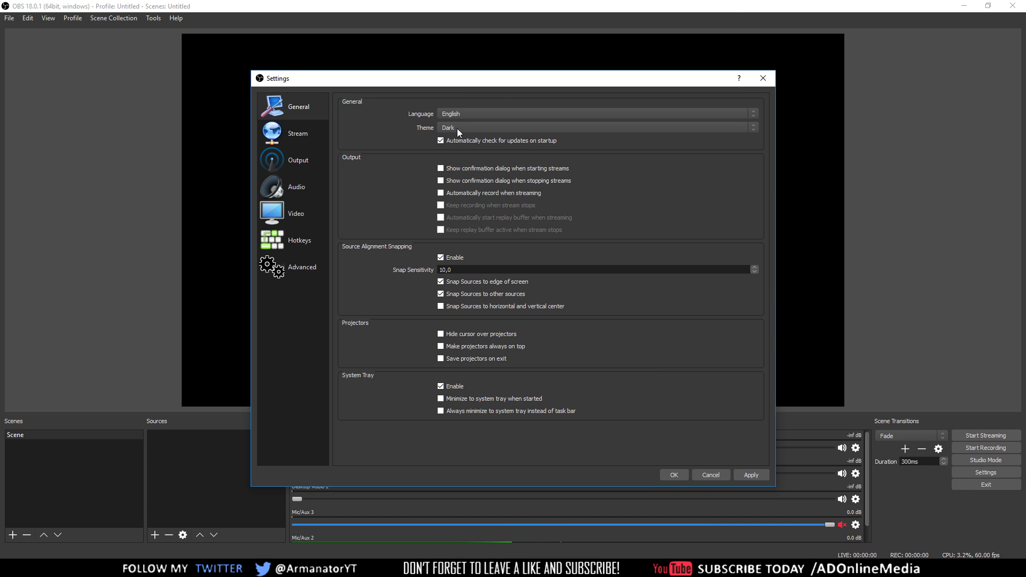
{"action": "left_click", "coordinate": [457, 128]}
{"action": "left_click", "coordinate": [450, 141]}
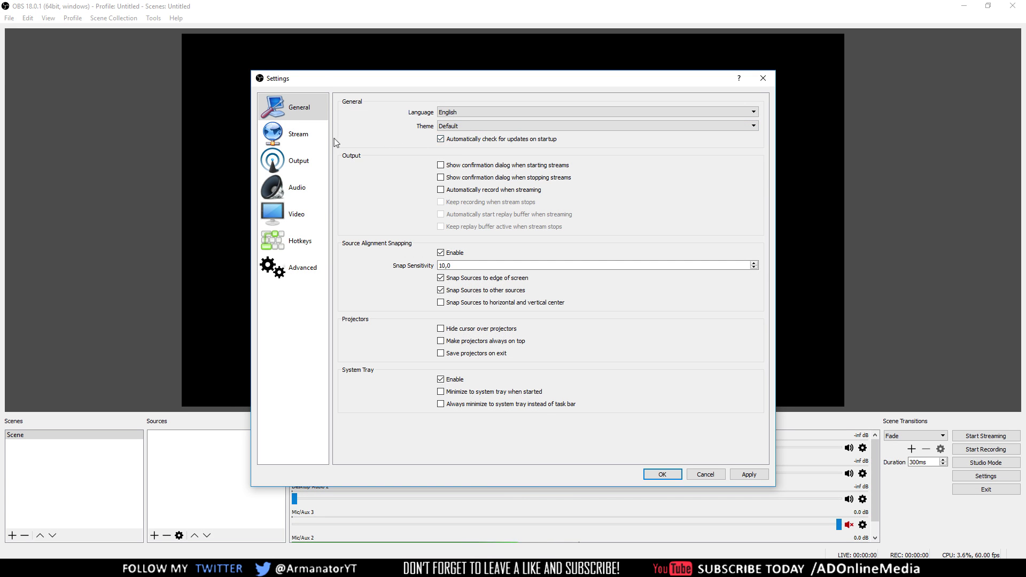
{"action": "left_click", "coordinate": [300, 162]}
{"action": "left_click", "coordinate": [285, 139]}
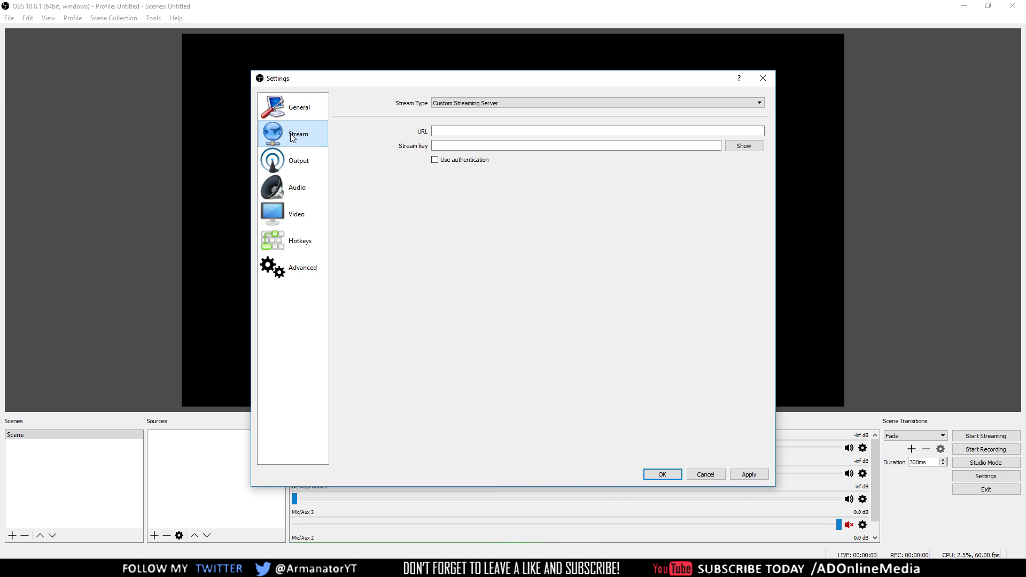
Show the Recording tab of the Advanced Output settings with Standard type and flv format.
{"action": "left_click", "coordinate": [303, 159]}
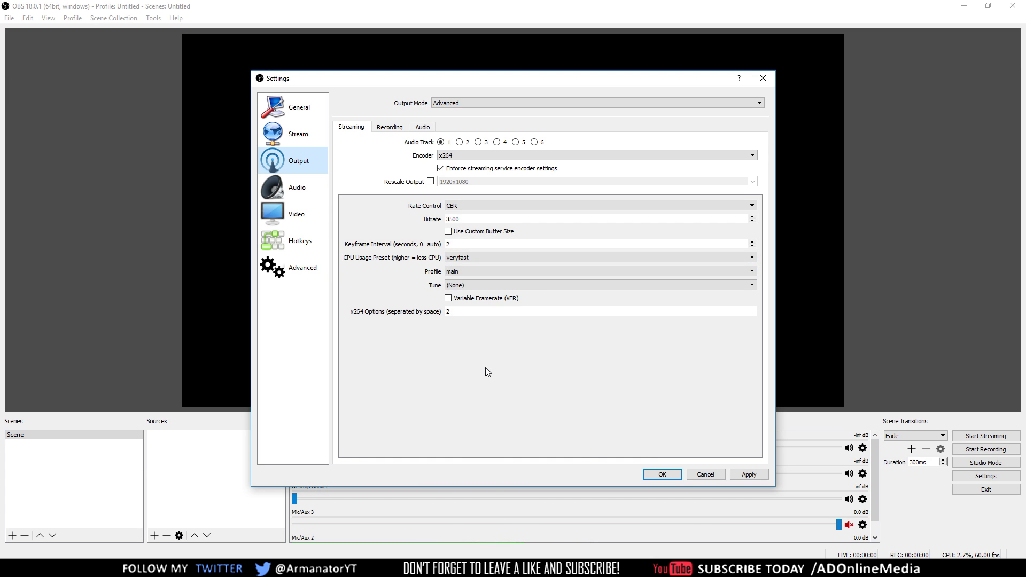
{"action": "left_click", "coordinate": [386, 128]}
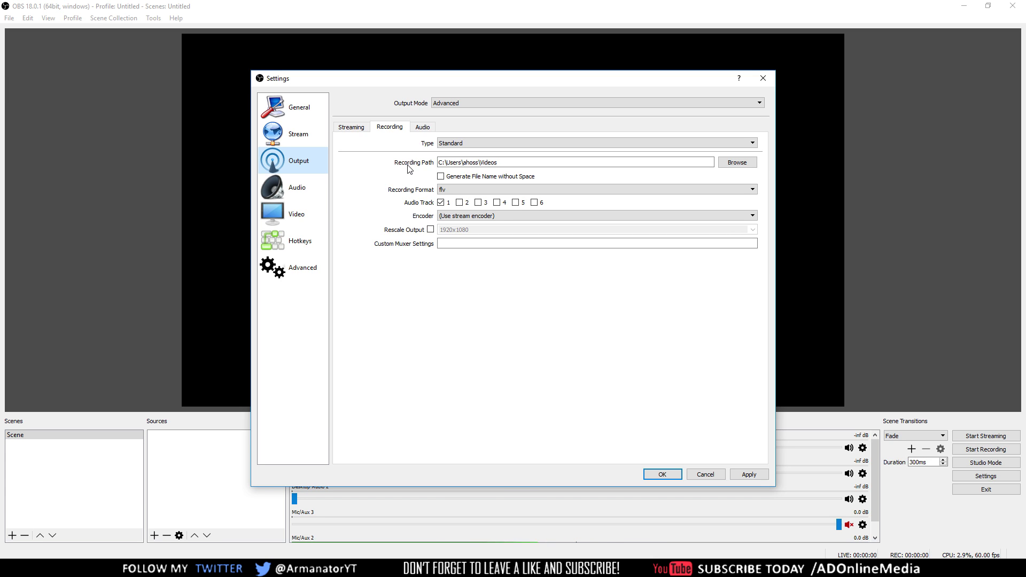
Keep the recording format as flv and view the six 160-bitrate audio tracks.
{"action": "left_click", "coordinate": [455, 189]}
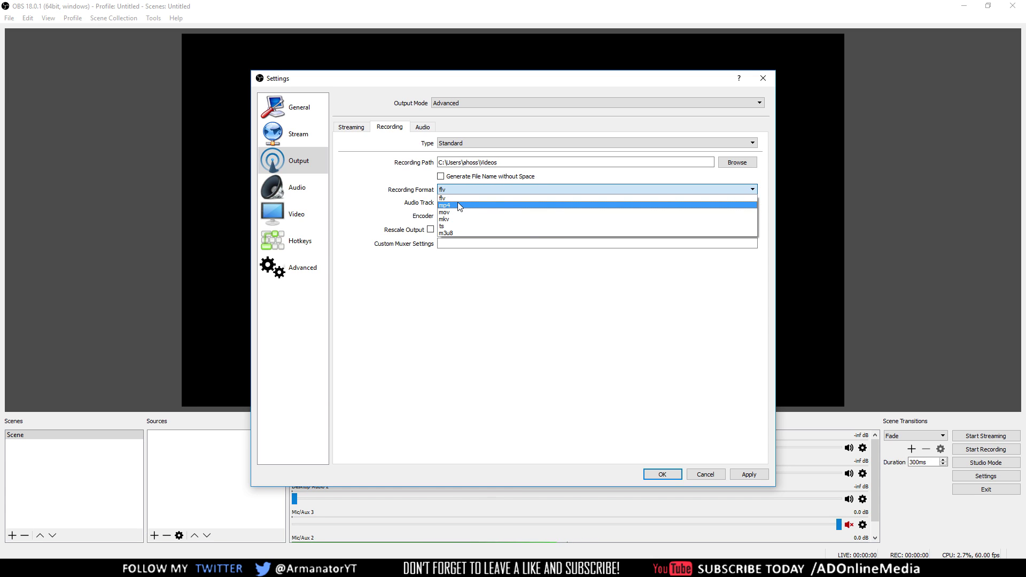
{"action": "left_click", "coordinate": [461, 201]}
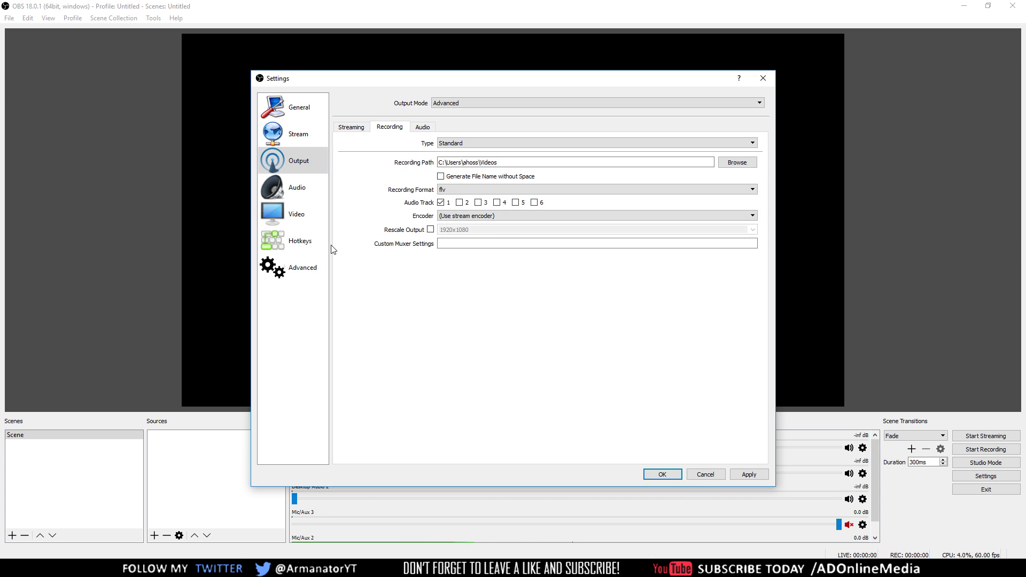
{"action": "left_click", "coordinate": [298, 161]}
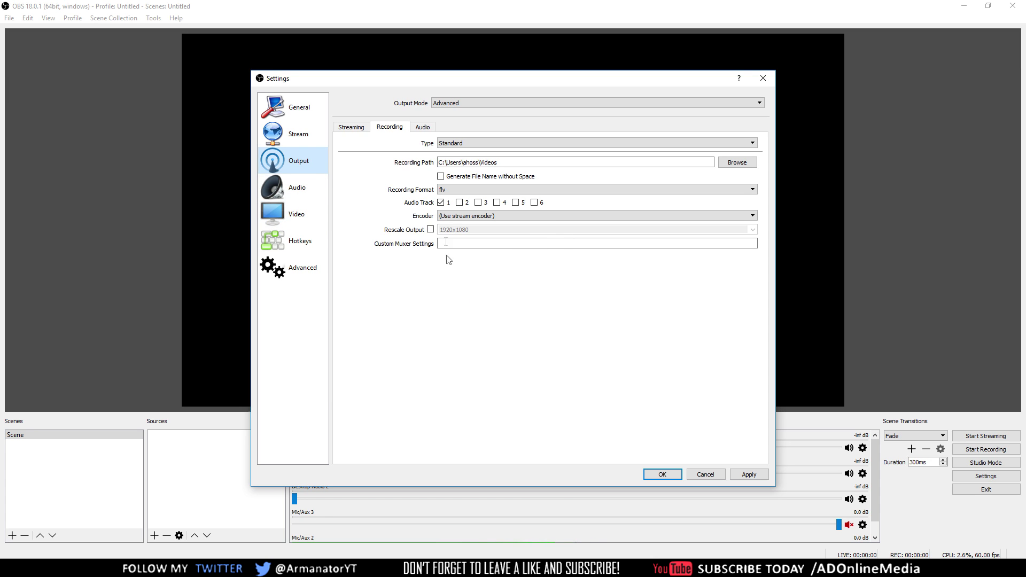
{"action": "left_click", "coordinate": [419, 129]}
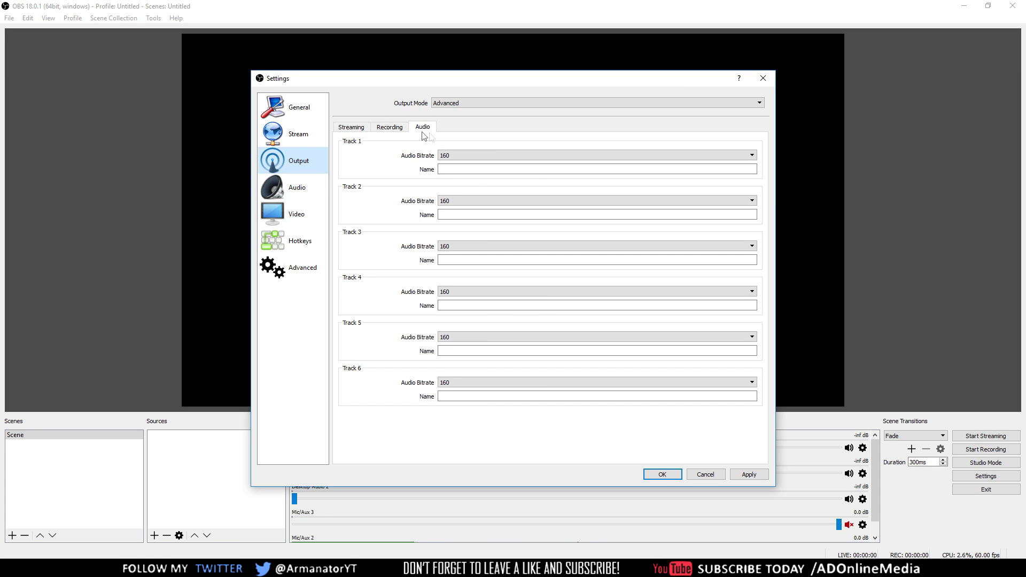
In Audio settings, keep the sample rate at 48khz and channels at Stereo.
{"action": "left_click", "coordinate": [306, 187]}
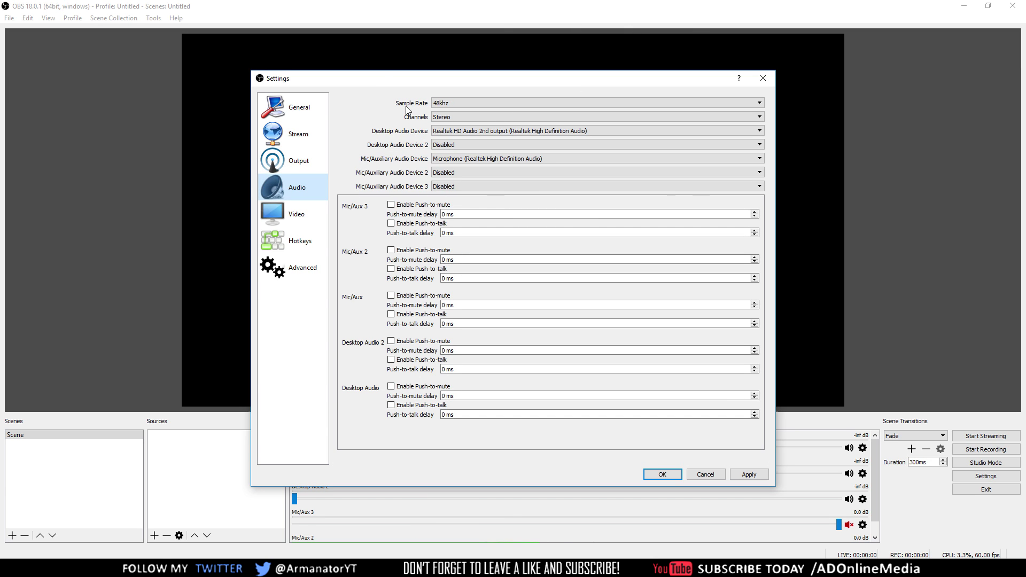
{"action": "left_click", "coordinate": [441, 107]}
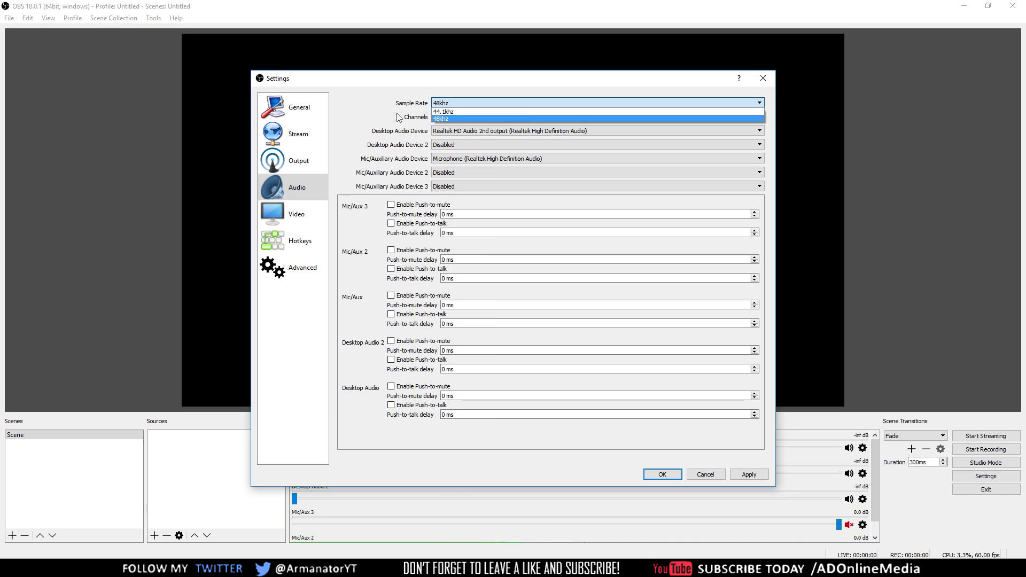
{"action": "left_click", "coordinate": [373, 105]}
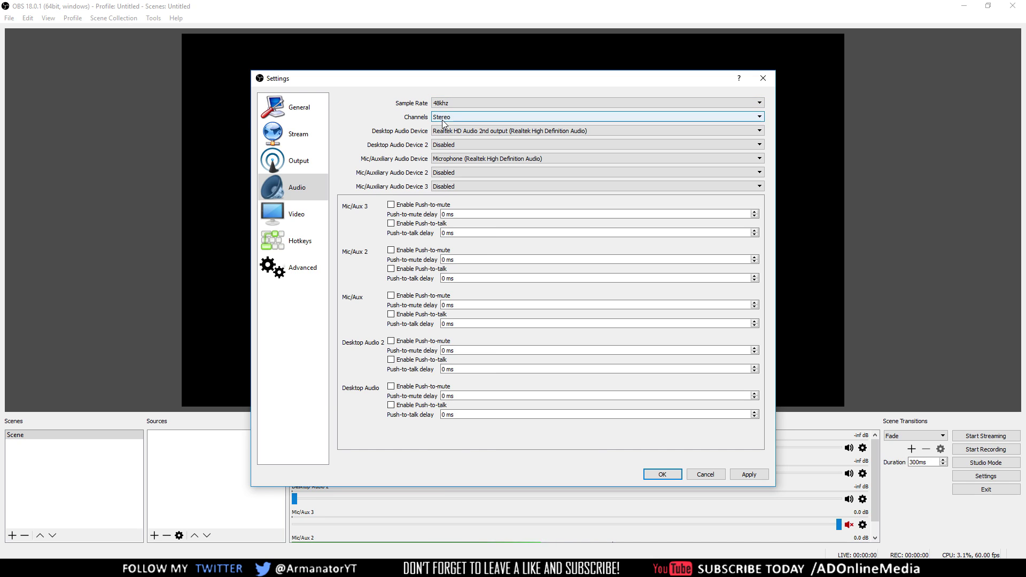
{"action": "left_click", "coordinate": [435, 121]}
{"action": "left_click", "coordinate": [370, 114]}
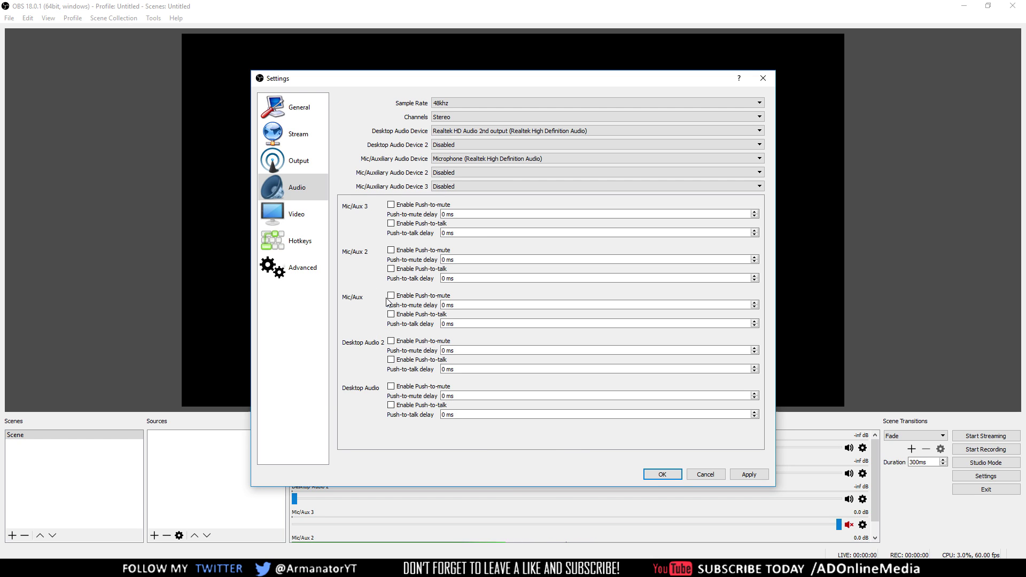
Turn off push-to-mute and push-to-talk for Mic/Aux 3, then show the Video page.
{"action": "left_click", "coordinate": [391, 207]}
{"action": "left_click", "coordinate": [391, 227]}
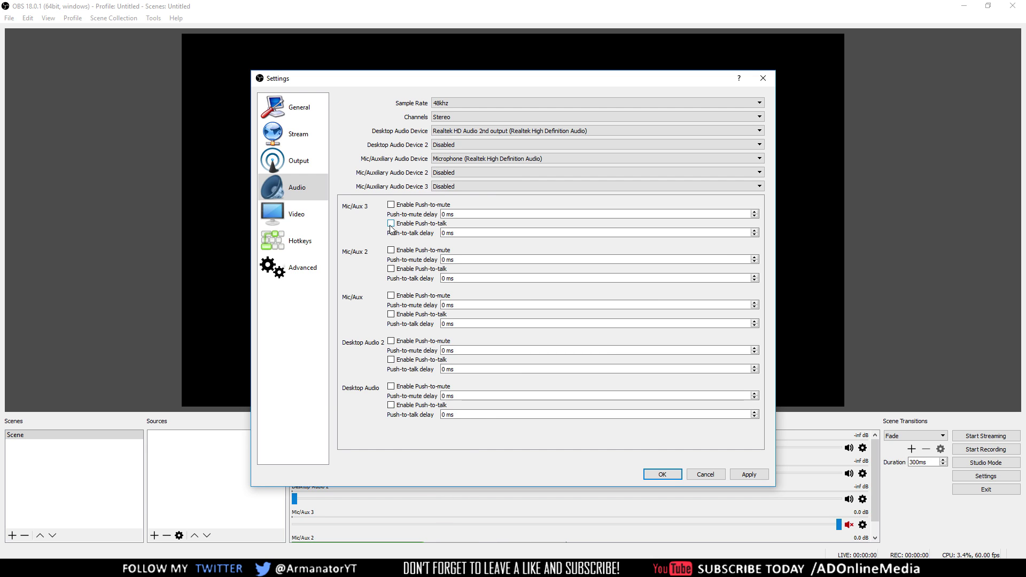
{"action": "left_click", "coordinate": [260, 215]}
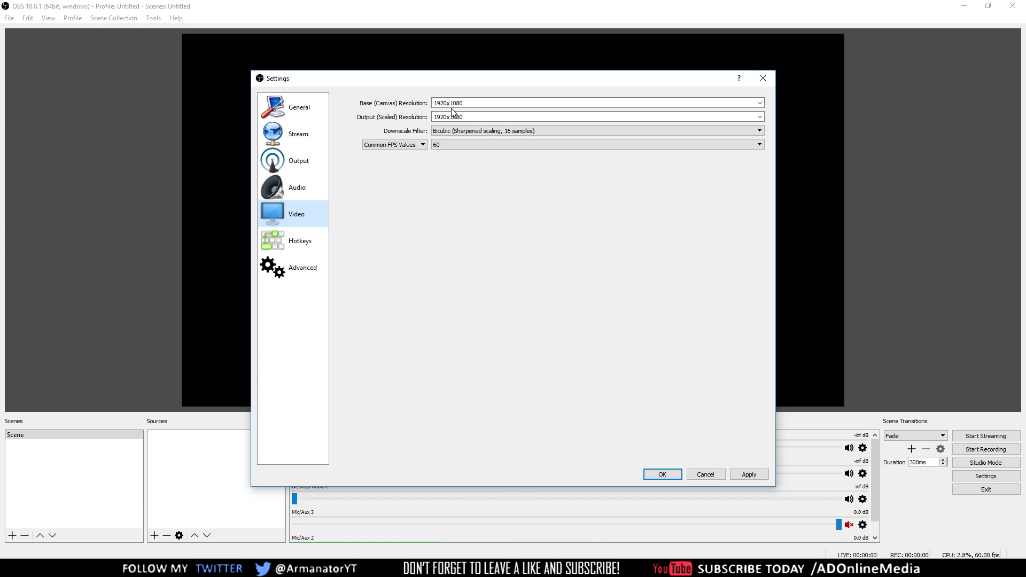
Keep Bicubic as the downscale filter and 60 as the FPS, then show Hotkeys.
{"action": "left_click", "coordinate": [458, 133]}
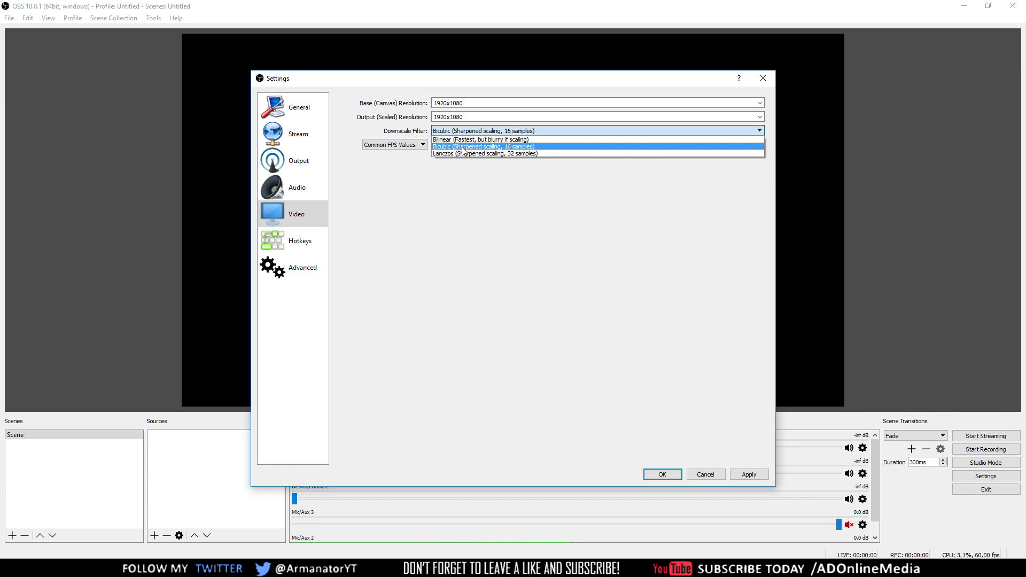
{"action": "left_click", "coordinate": [461, 146]}
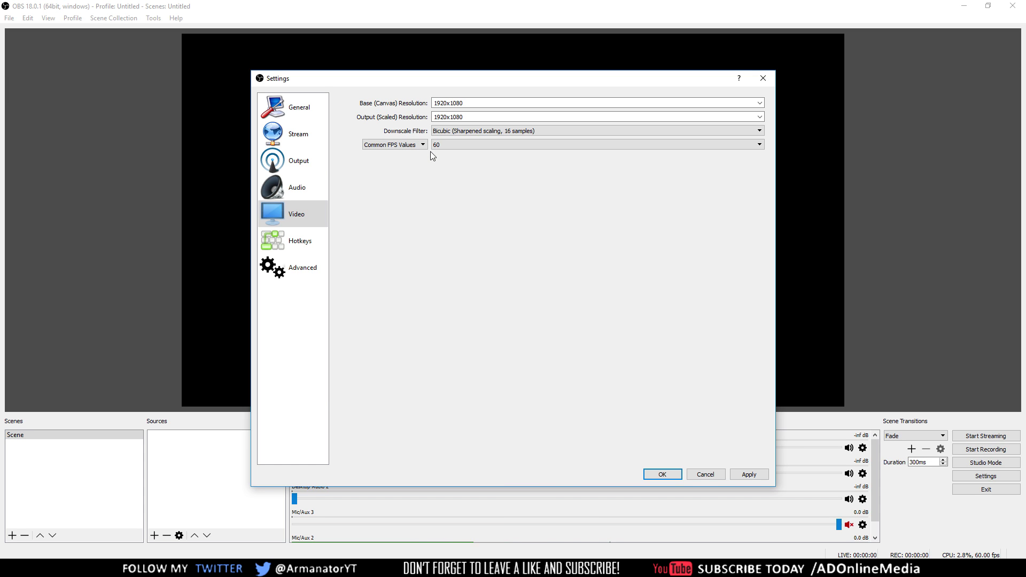
{"action": "left_click", "coordinate": [448, 147]}
{"action": "left_click", "coordinate": [446, 203]}
{"action": "left_click", "coordinate": [451, 145]}
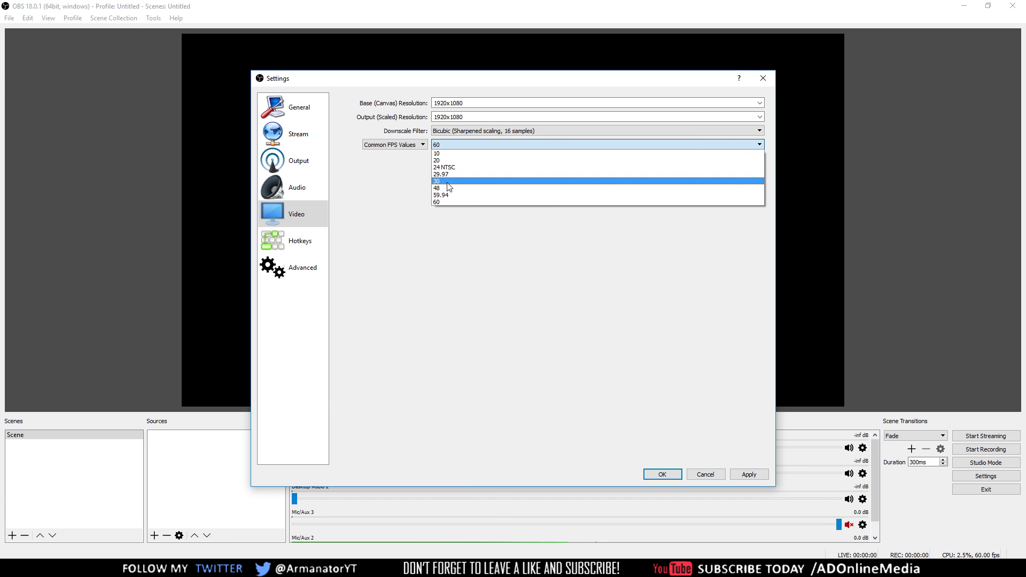
{"action": "left_click", "coordinate": [442, 202]}
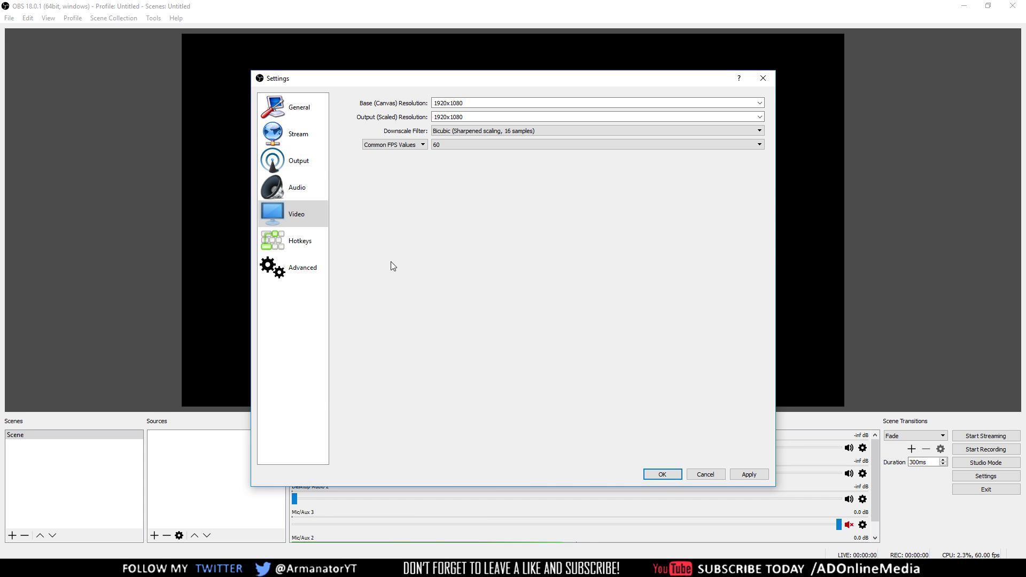
{"action": "left_click", "coordinate": [302, 241]}
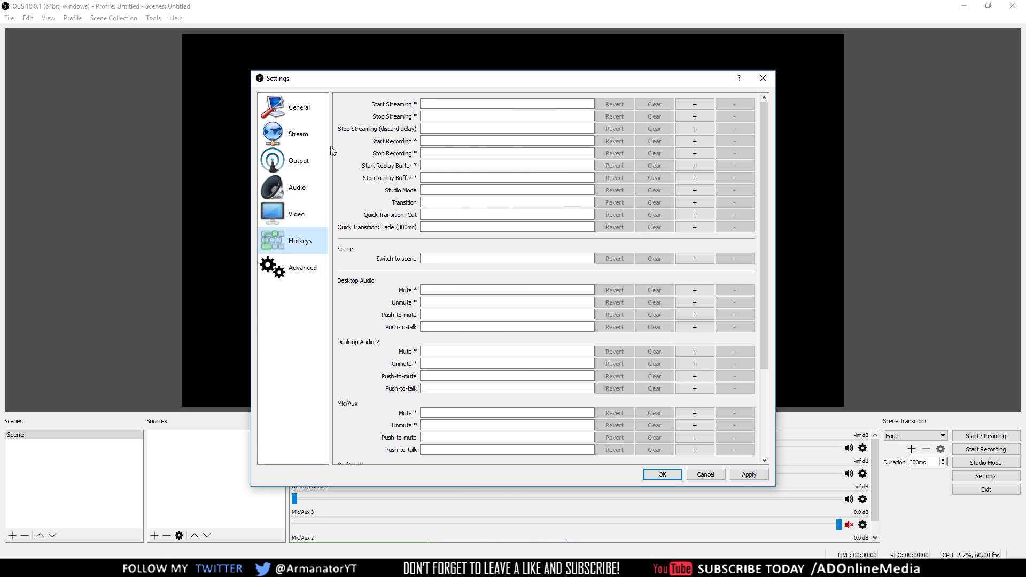
Bind Backspace (BACKSTEG) as the Start Recording hotkey, then show the Advanced page.
{"action": "left_click", "coordinate": [449, 140]}
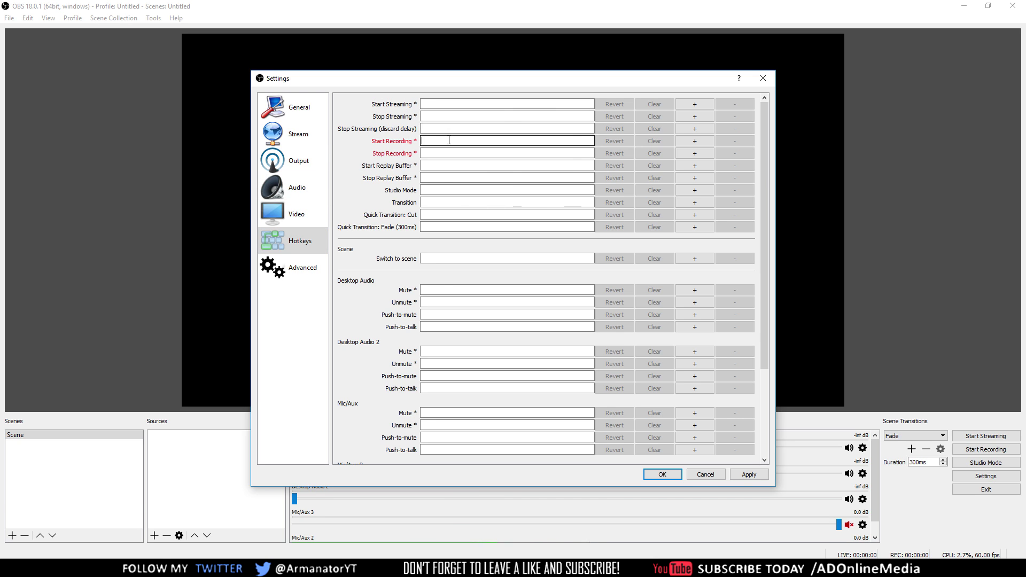
{"action": "key", "text": "0"}
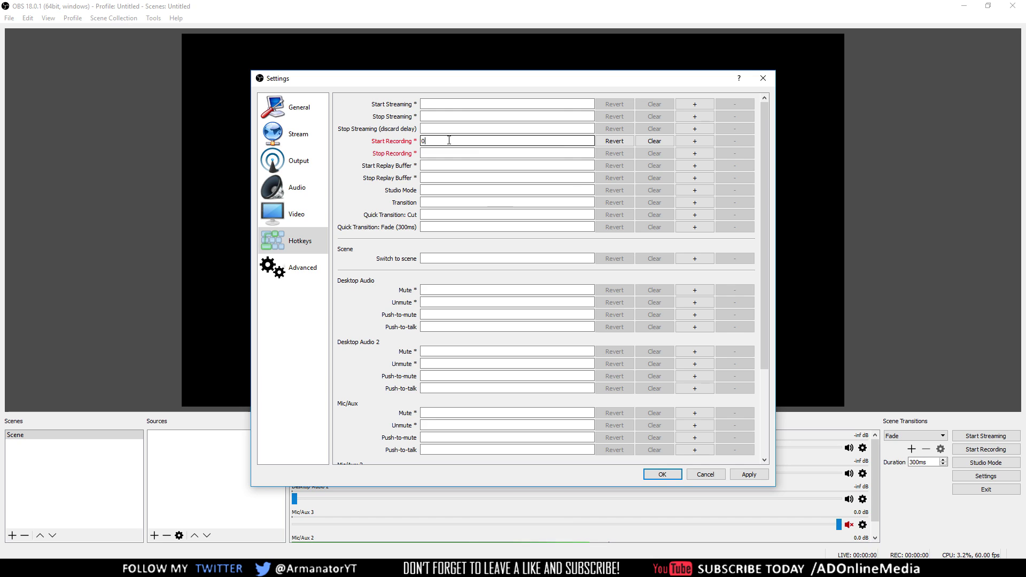
{"action": "key", "text": "BackSpace"}
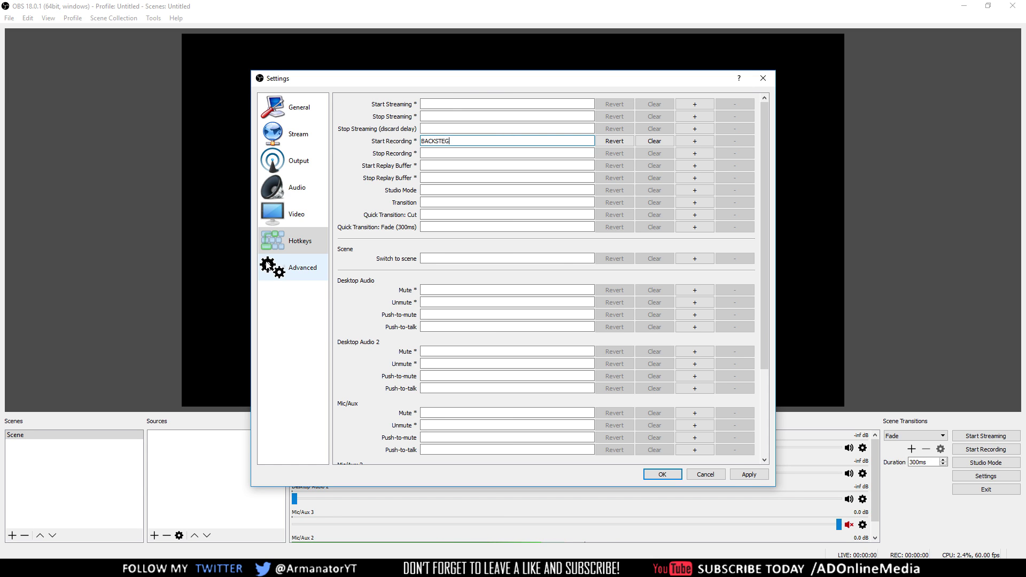
{"action": "left_click", "coordinate": [267, 264]}
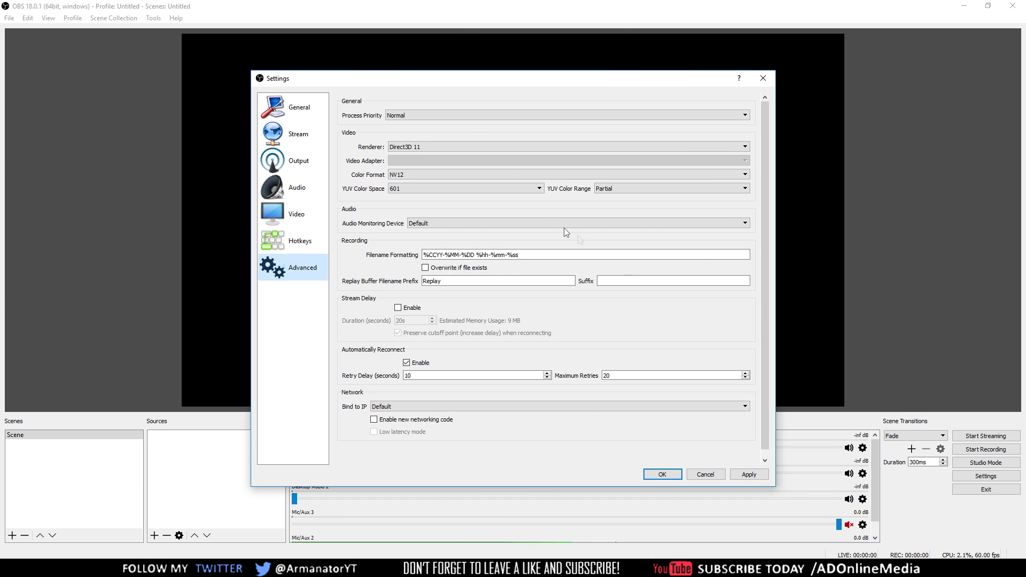
Try High process priority, set it back to Normal, and save the settings.
{"action": "left_click", "coordinate": [405, 116]}
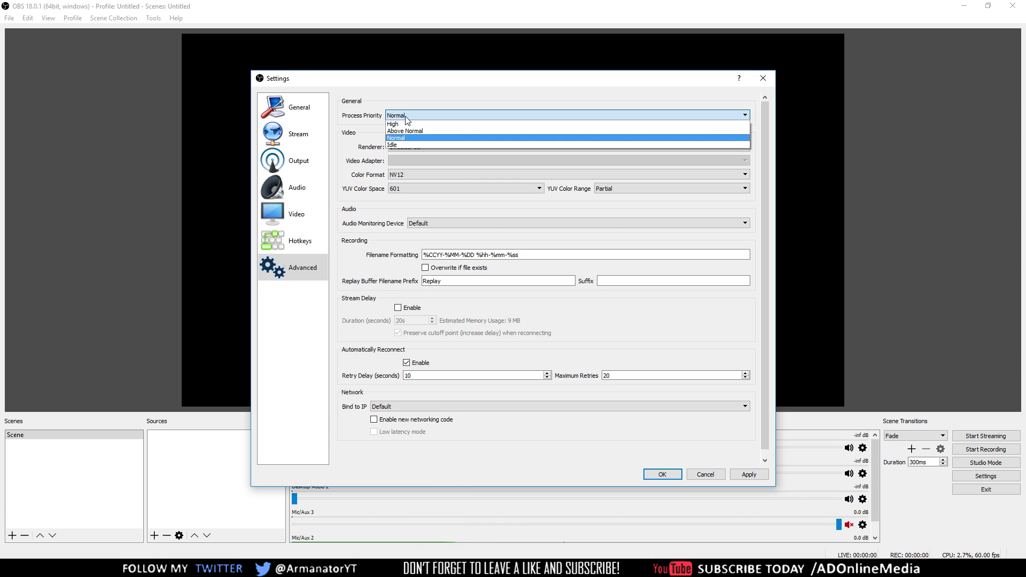
{"action": "left_click", "coordinate": [407, 124]}
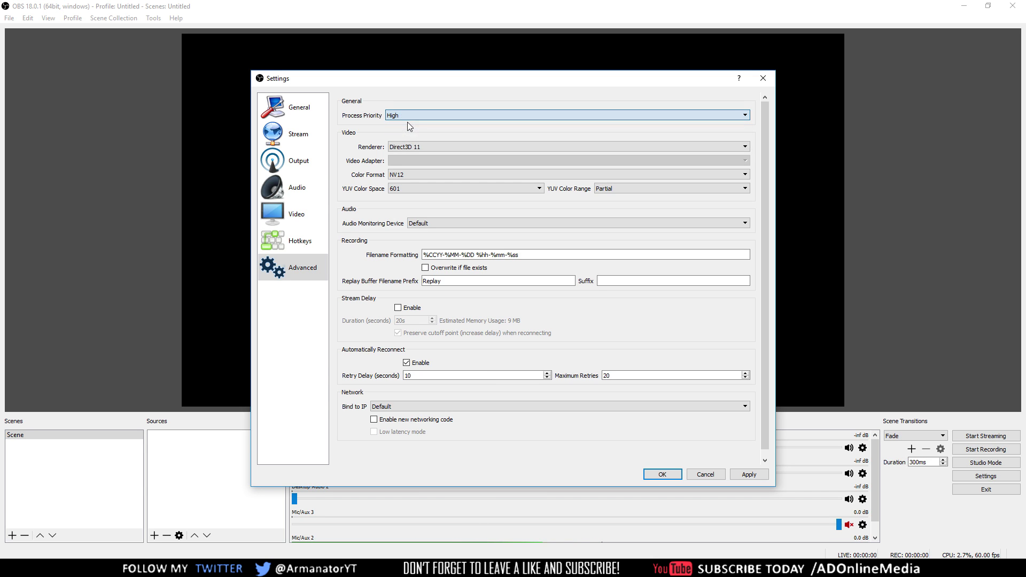
{"action": "left_click", "coordinate": [407, 119]}
{"action": "left_click", "coordinate": [412, 137]}
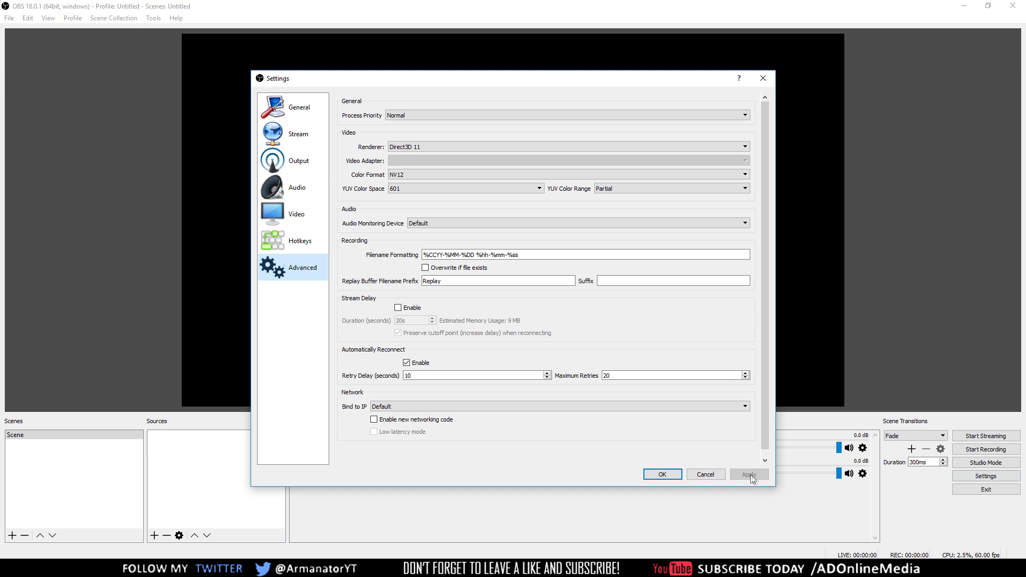
{"action": "left_click", "coordinate": [662, 474]}
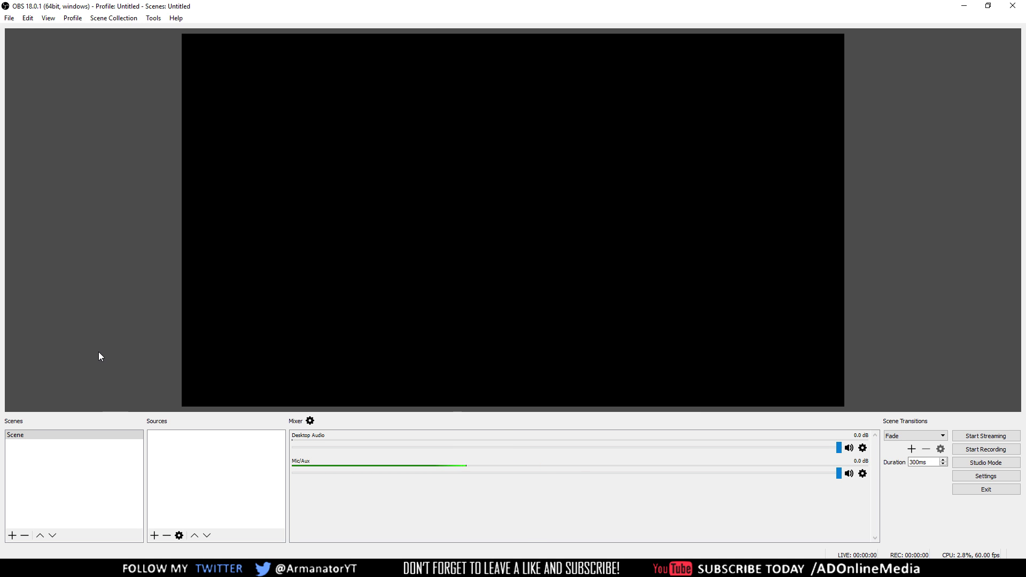
Add a Display Capture source to the Sources list, capturing Display 0 at 1920x1080.
{"action": "right_click", "coordinate": [172, 449]}
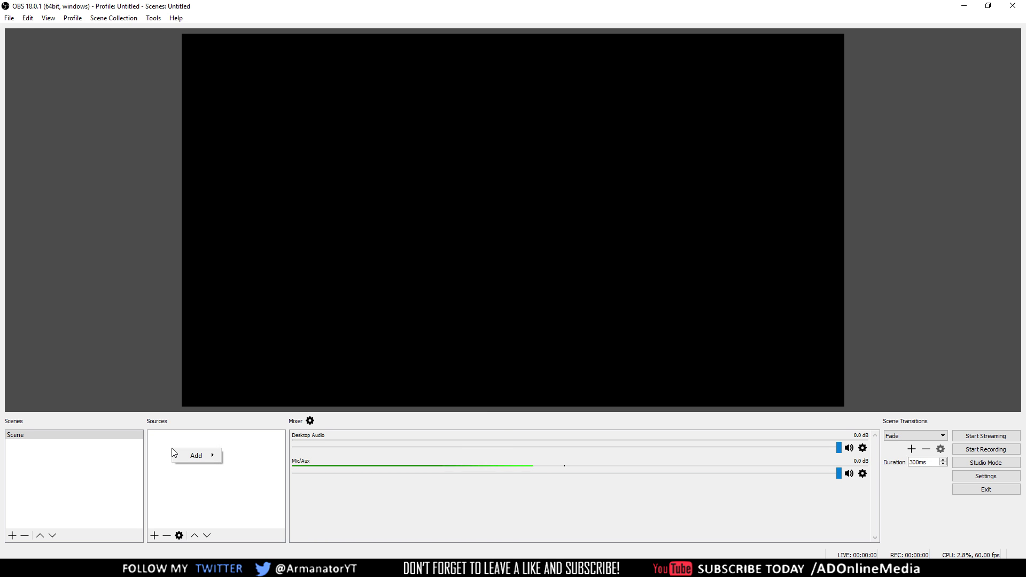
{"action": "mouse_move", "coordinate": [183, 457]}
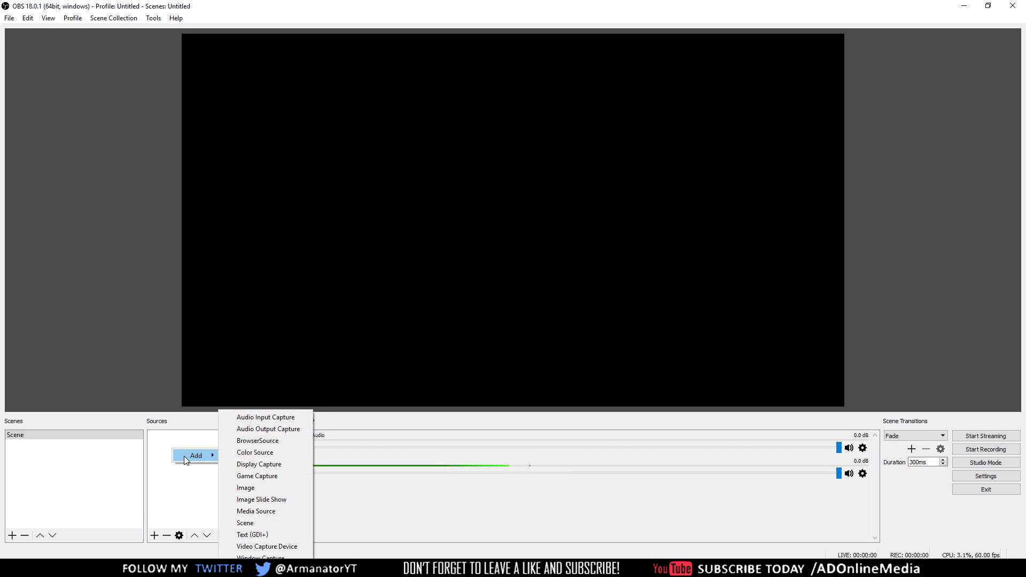
{"action": "left_click", "coordinate": [274, 464]}
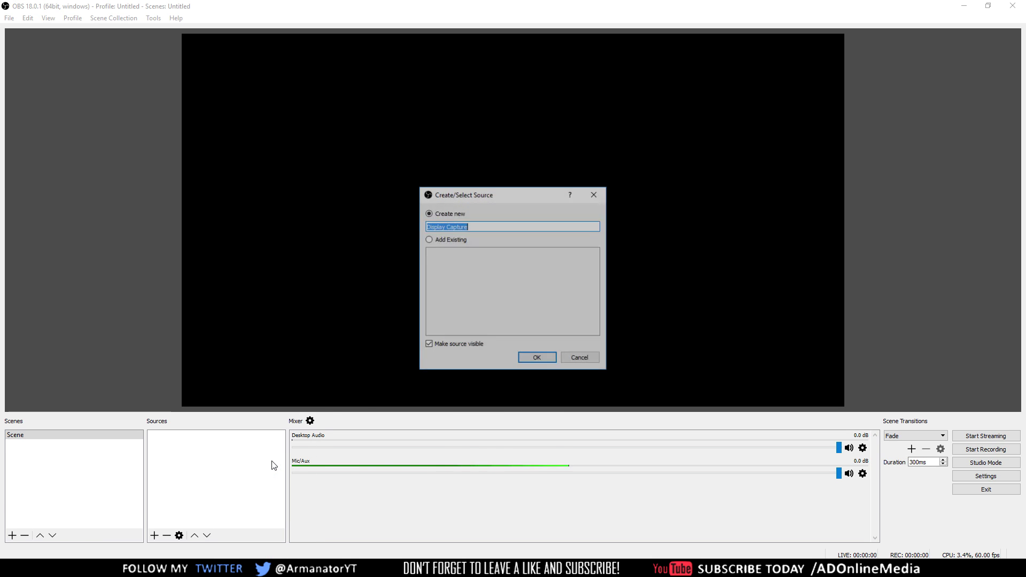
{"action": "left_click", "coordinate": [536, 358]}
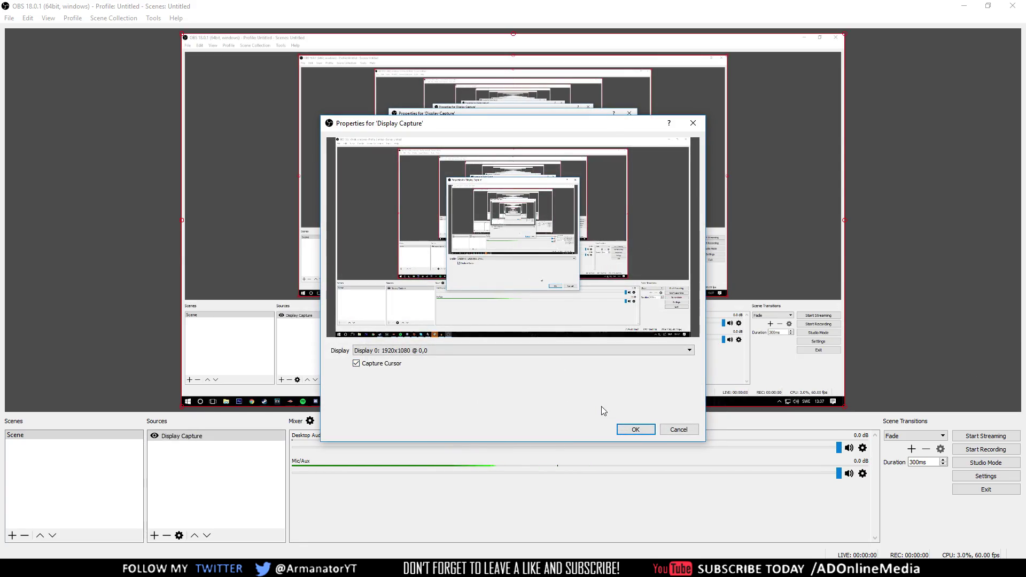